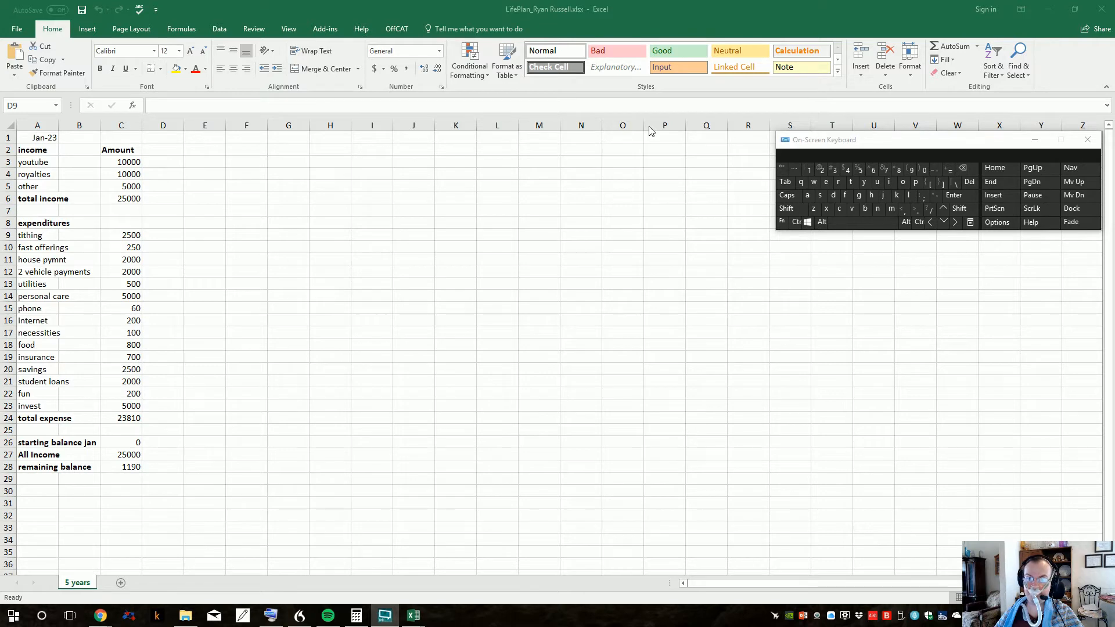
Step: Examine the formula behind the total income amount in C6
left_click(127, 199)
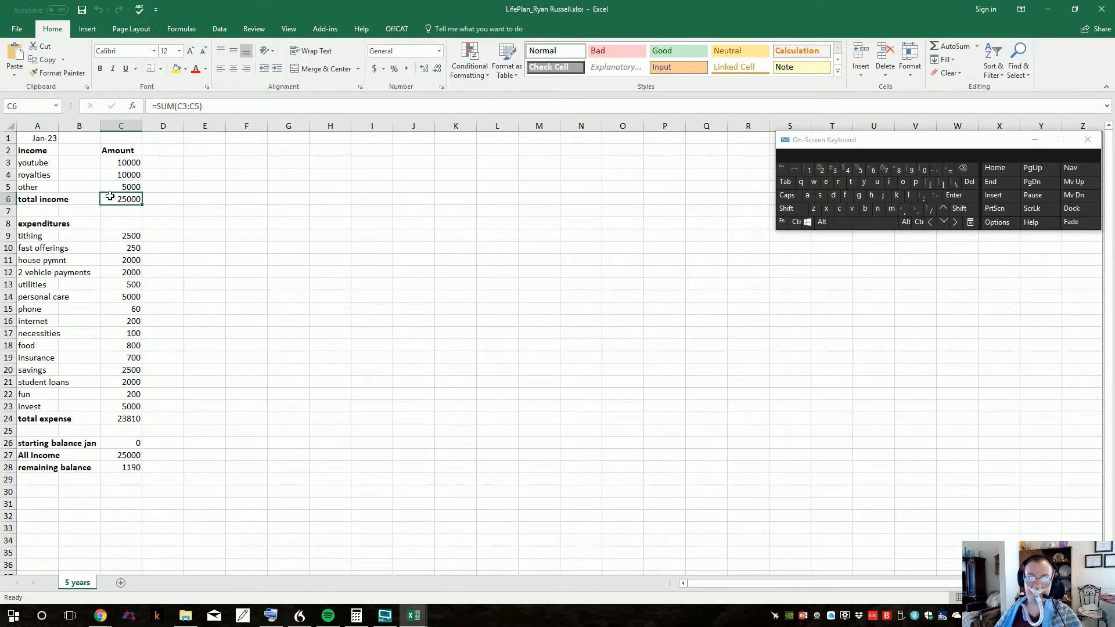
left_click(156, 213)
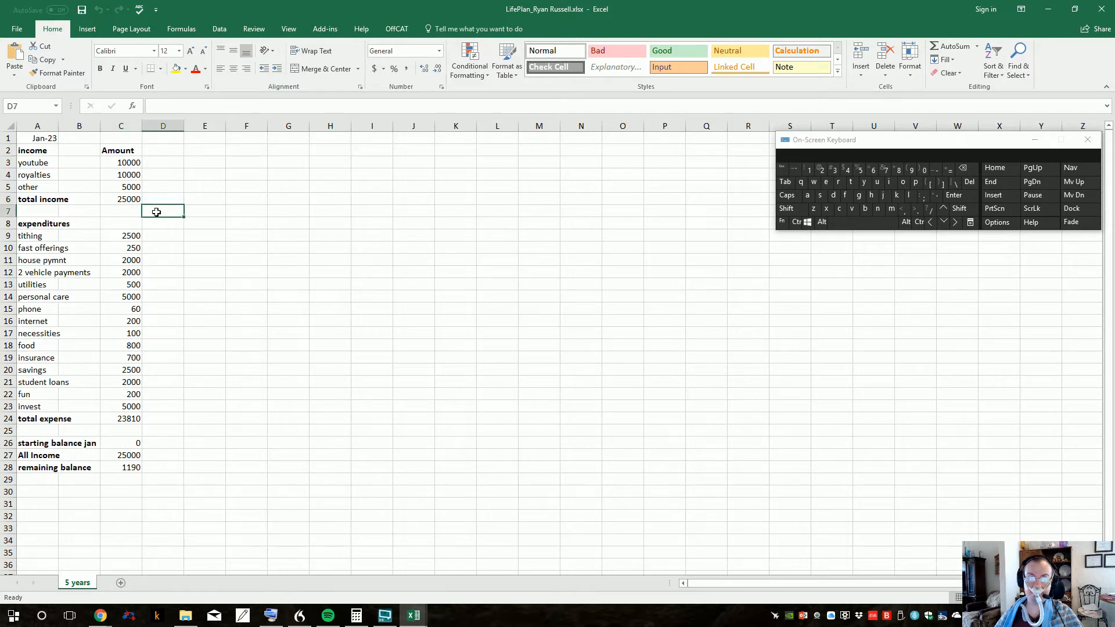
left_click(123, 200)
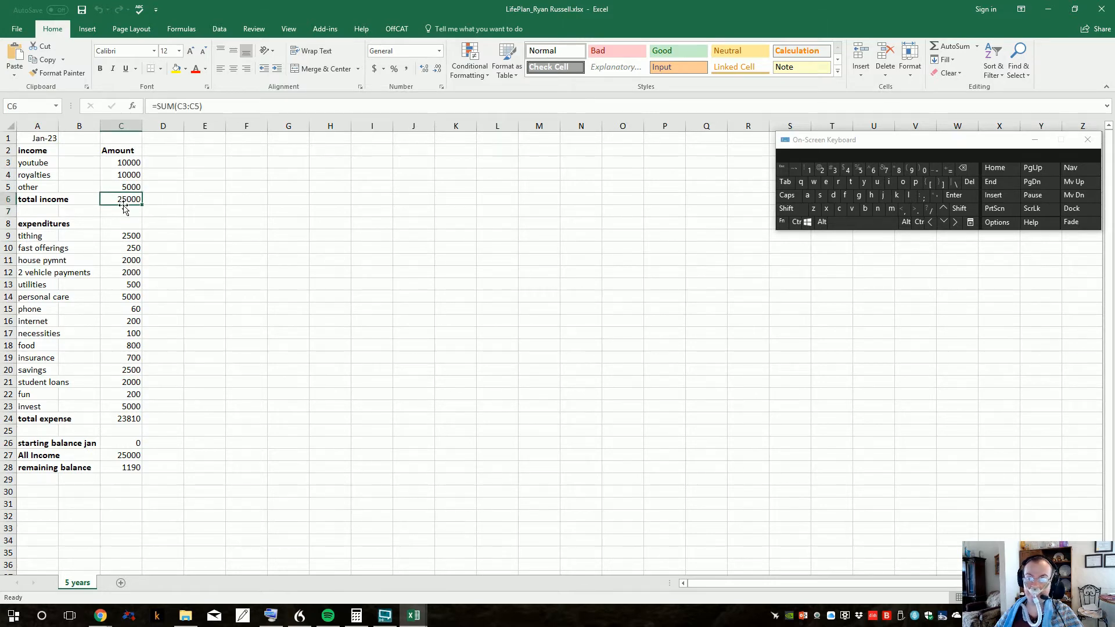
left_click(124, 208)
left_click(116, 199)
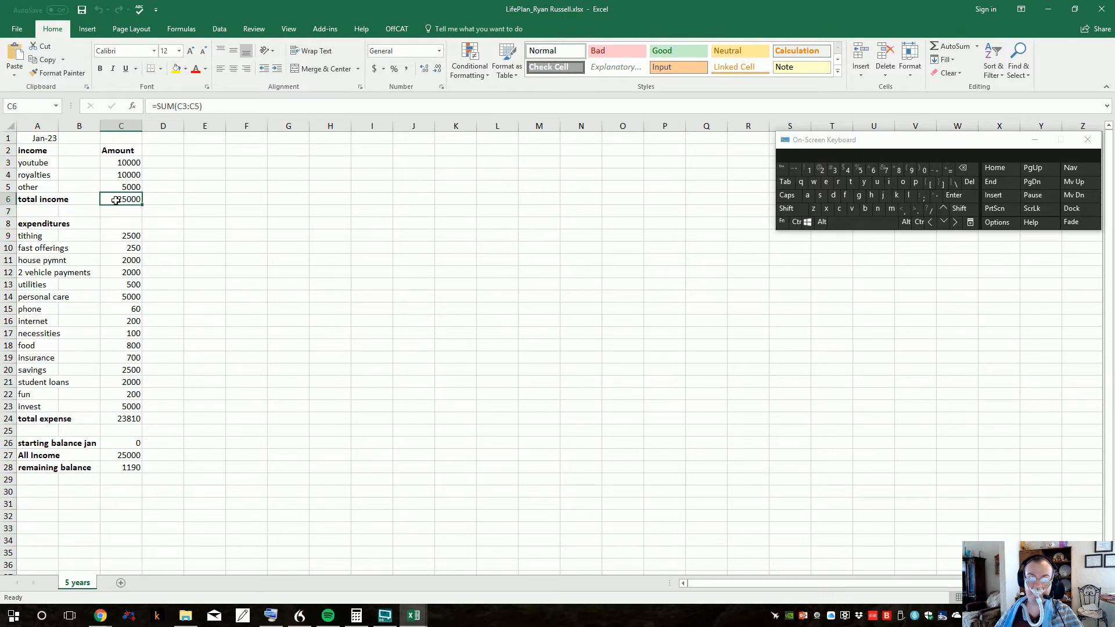
Step: Try inserting the SUM function for the income amounts C3:C5 in the total income cell, and cancel it
left_click_drag(116, 199, 136, 160)
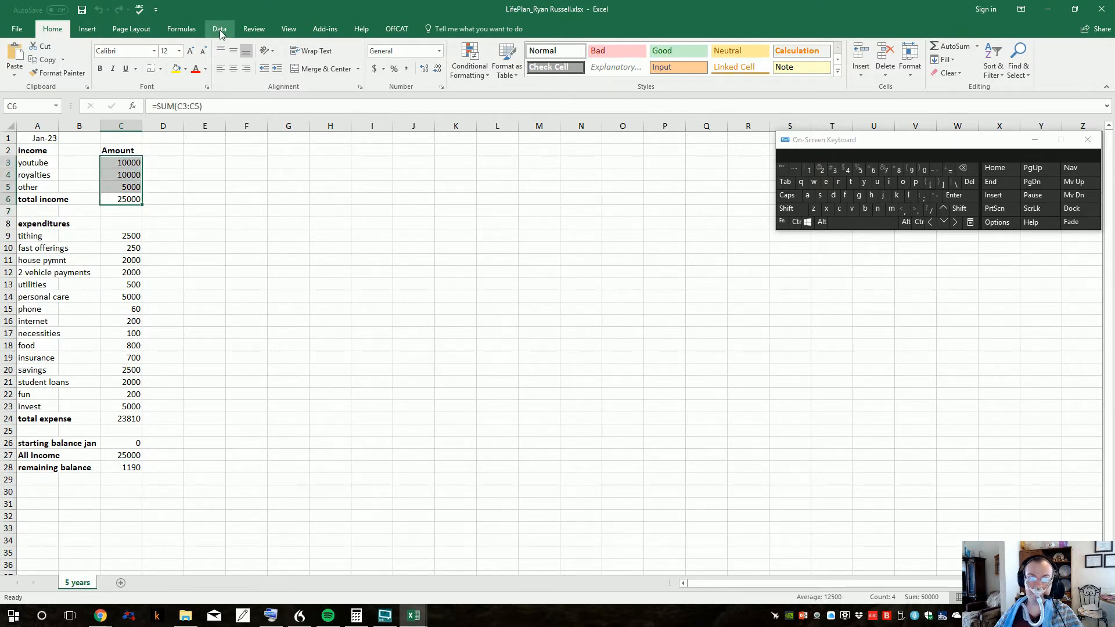
left_click(191, 32)
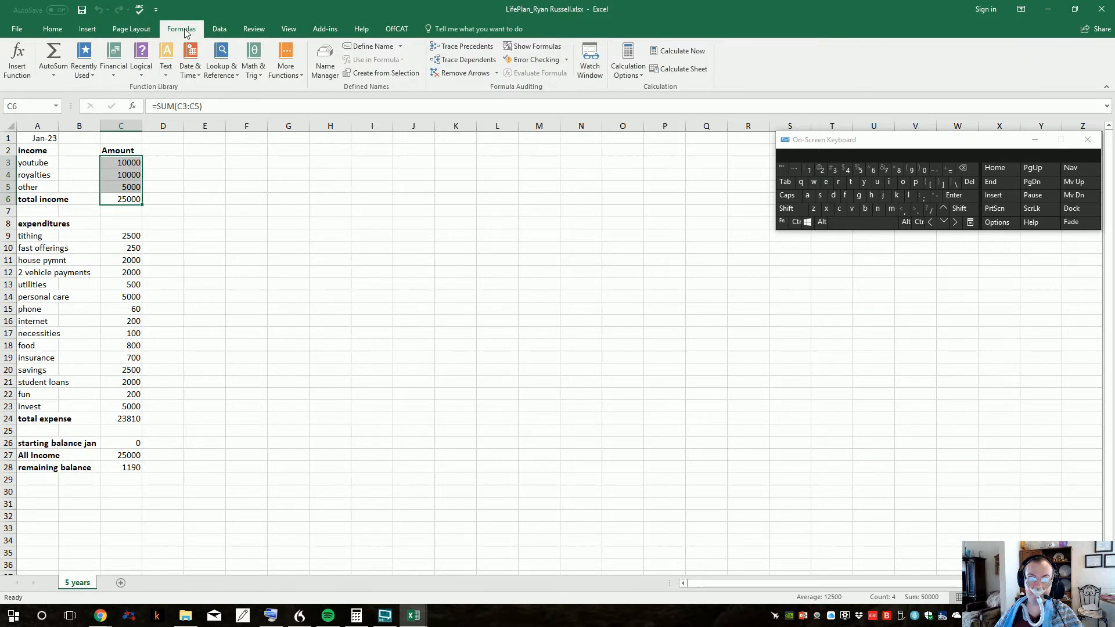
left_click(257, 74)
left_click_drag(329, 126, 337, 351)
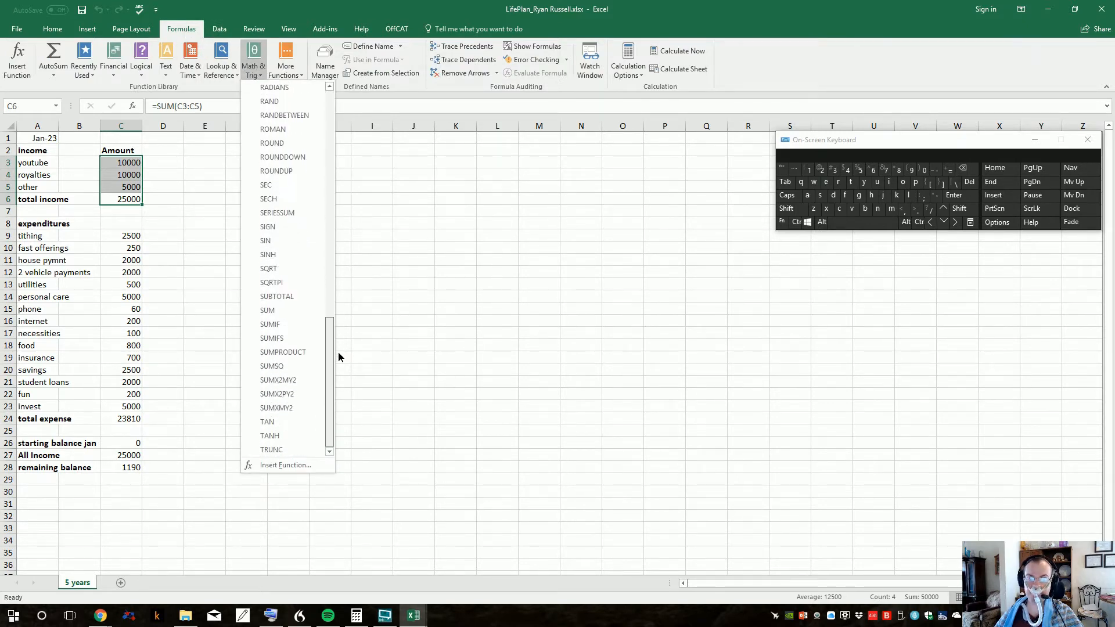
left_click(280, 310)
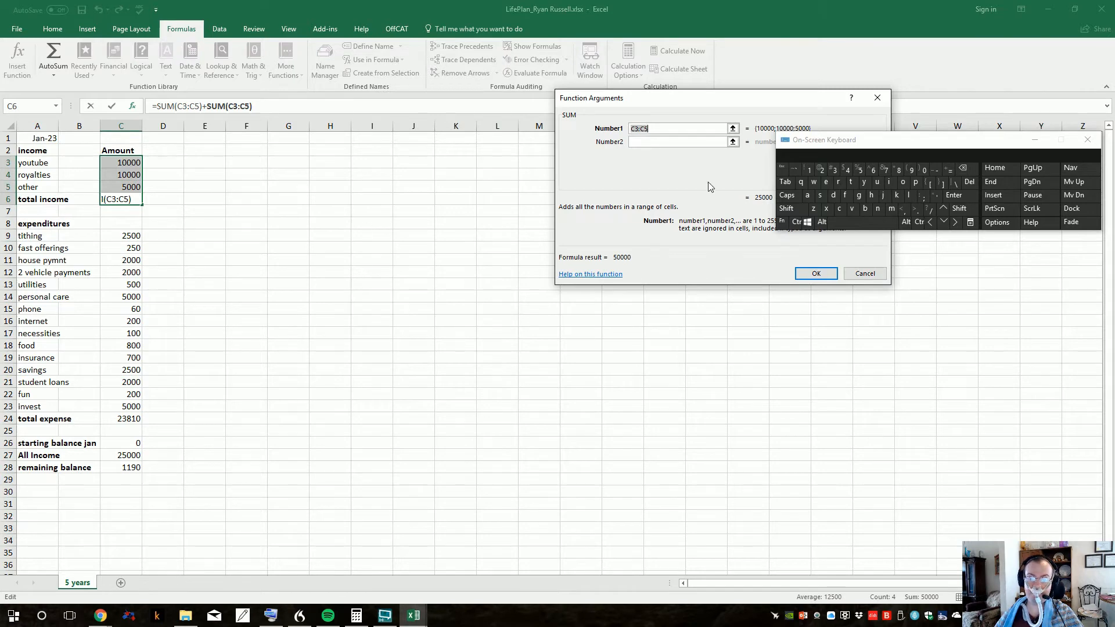
left_click(674, 129)
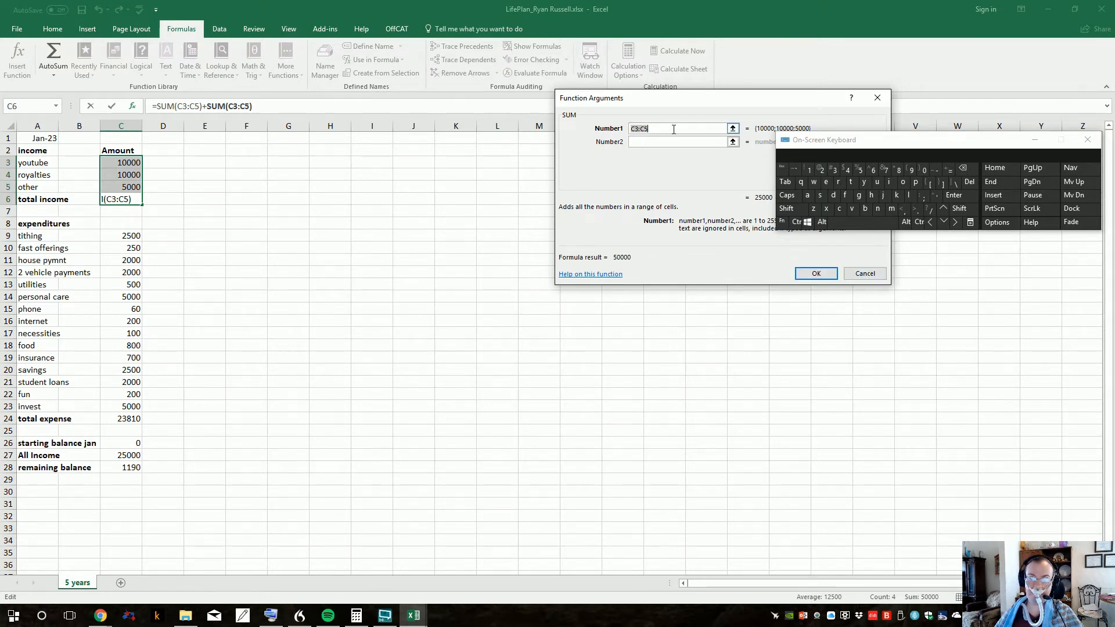
left_click(865, 273)
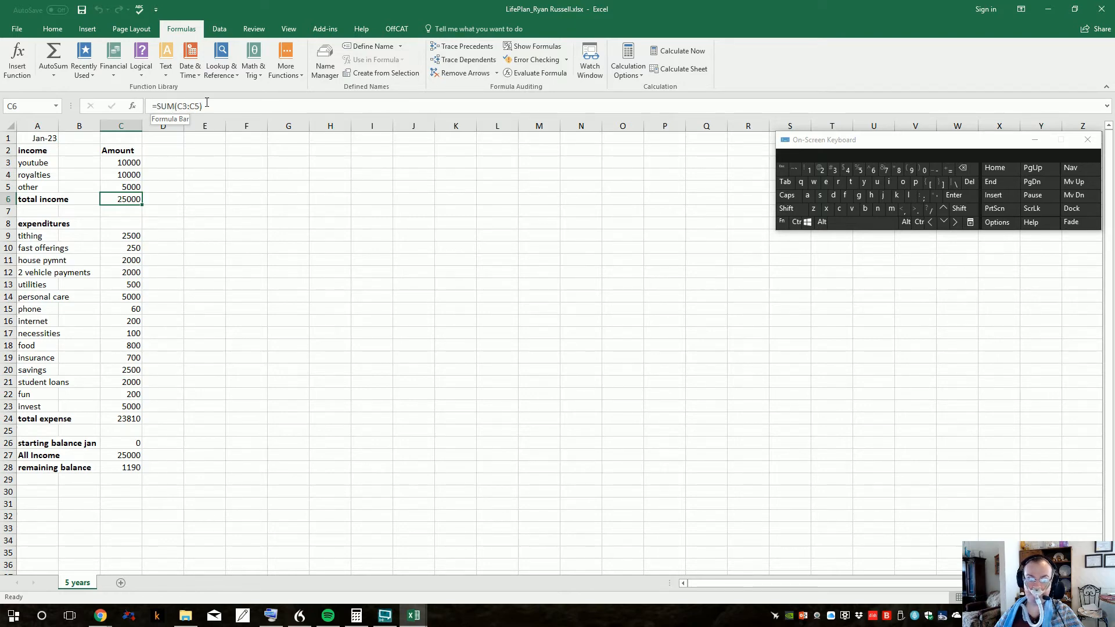
Step: Examine the total expense formula in C24 and the expenditure amounts in C9:C23 that it covers
left_click(39, 225)
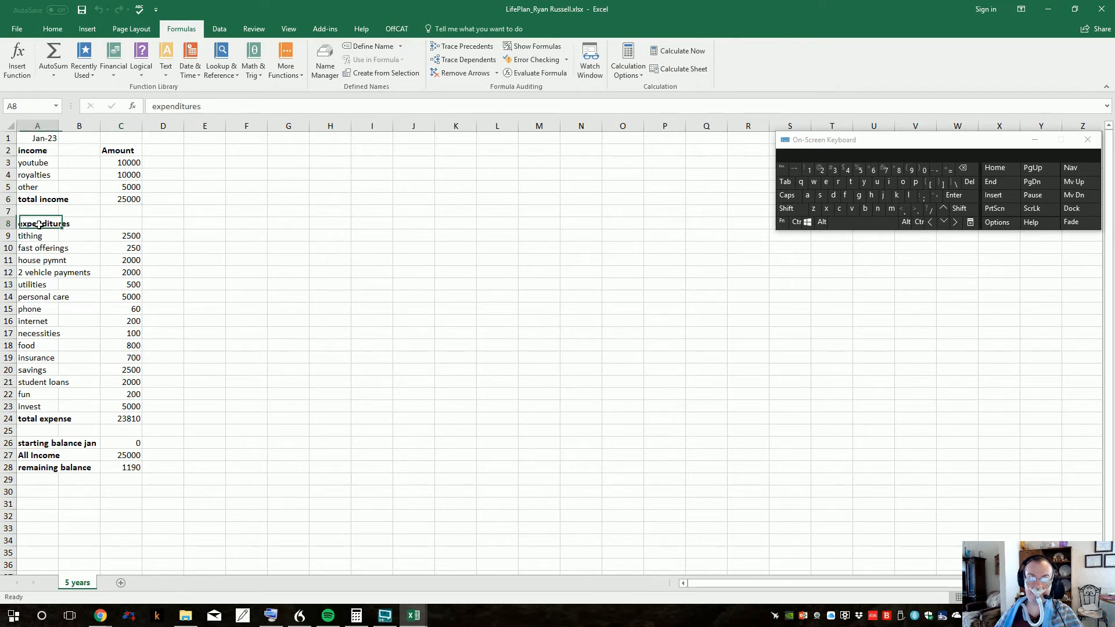
left_click(116, 419)
left_click_drag(116, 418, 118, 235)
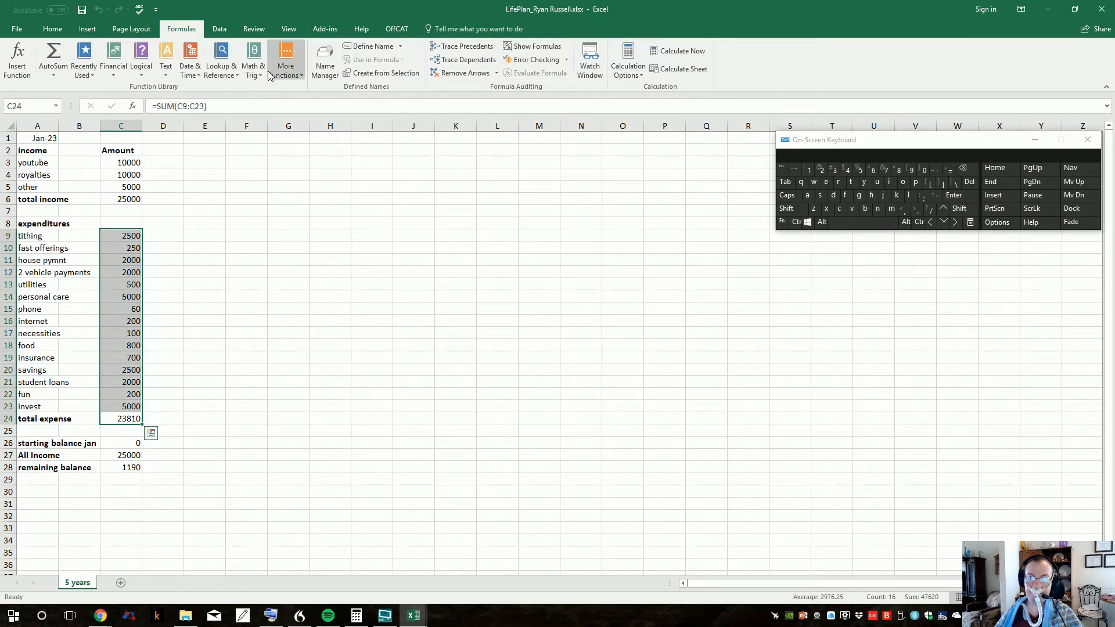
left_click(152, 418)
scroll(152, 419, "down", 2)
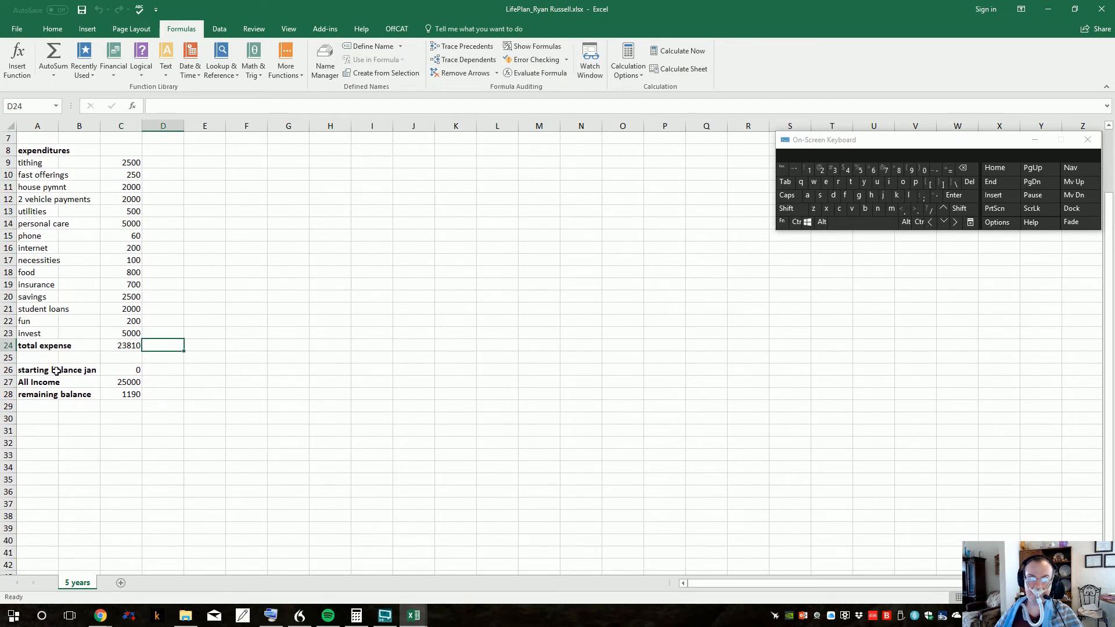
Step: Inspect the starting balance, All Income and remaining balance cells C26 to C28 and their formulas
left_click(136, 371)
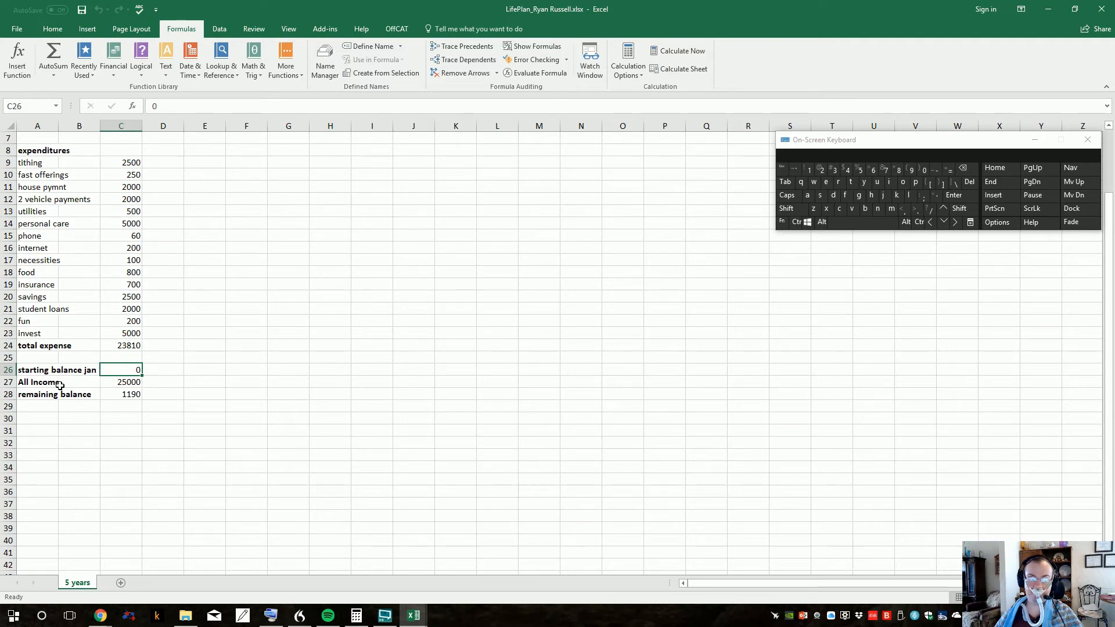
left_click(118, 383)
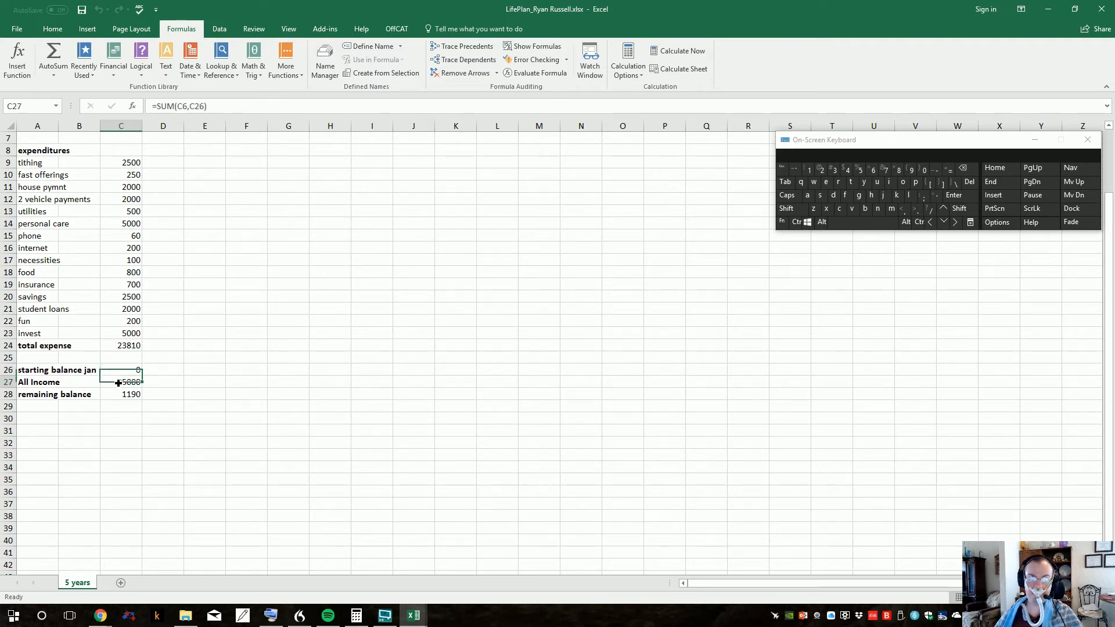
scroll(118, 383, "up", 2)
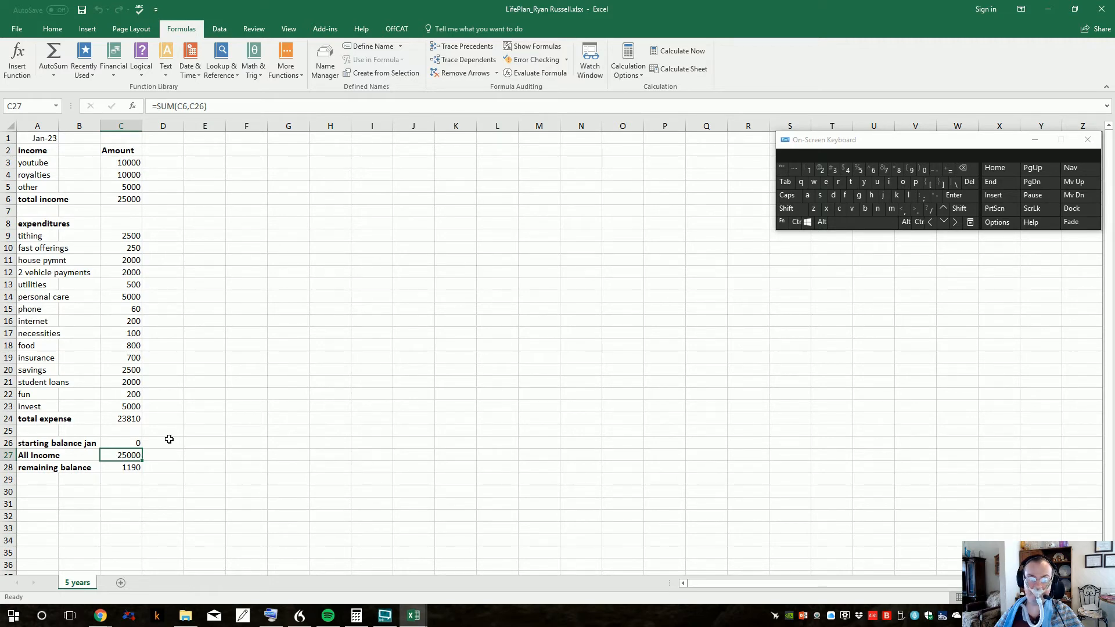
left_click(129, 467)
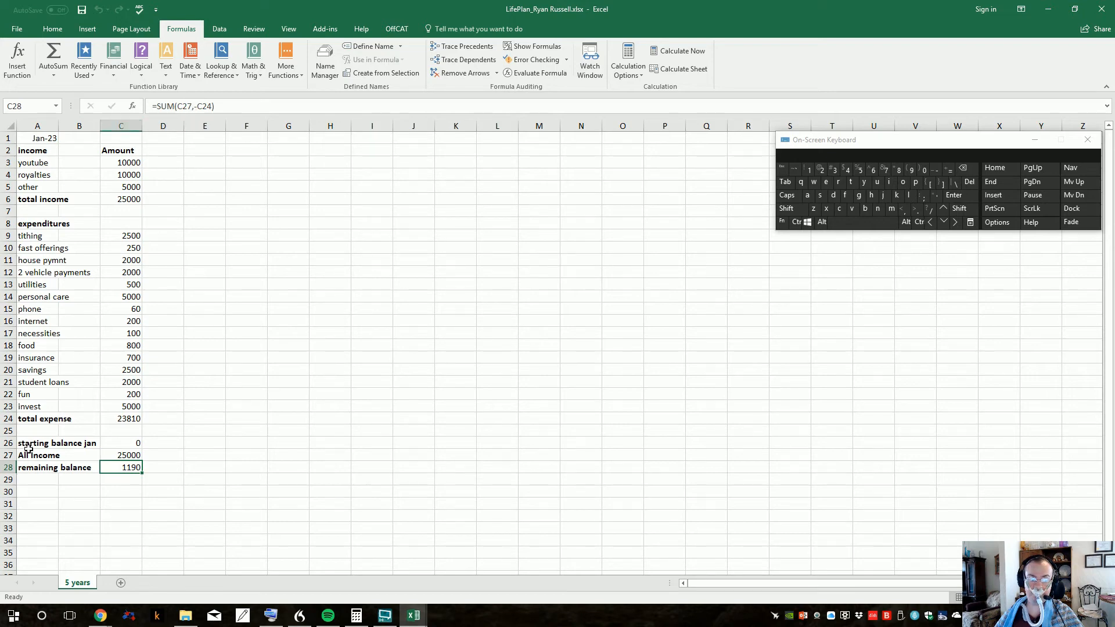
left_click(196, 106)
type("-")
key("Return")
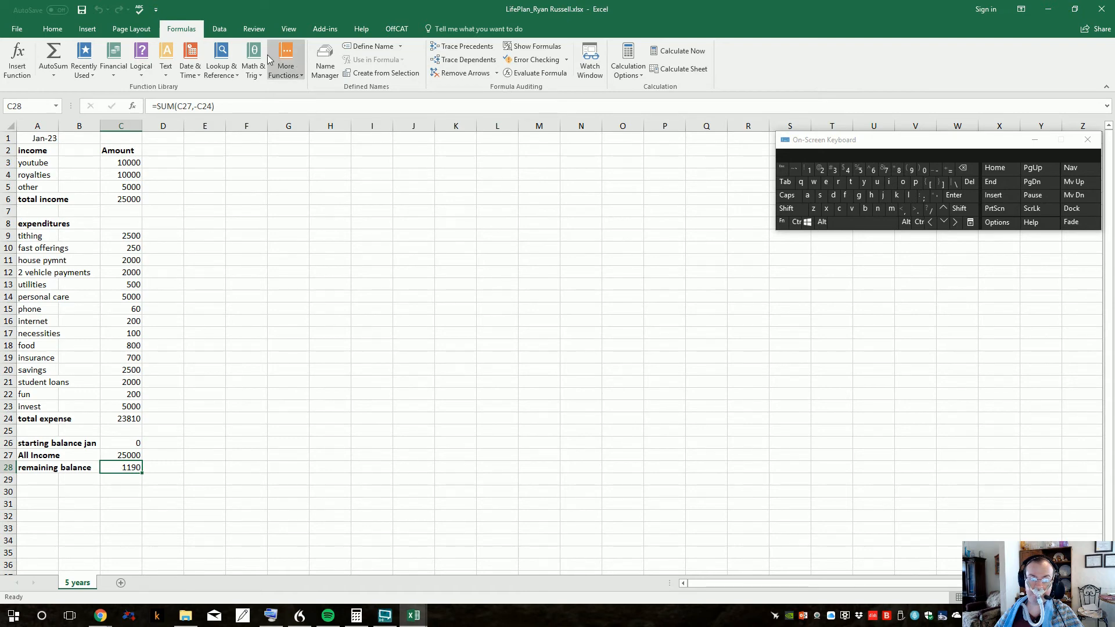
Step: Try inserting the SUM function from the math functions in the remaining balance cell C28, and cancel it
left_click(263, 71)
left_click_drag(329, 113, 334, 317)
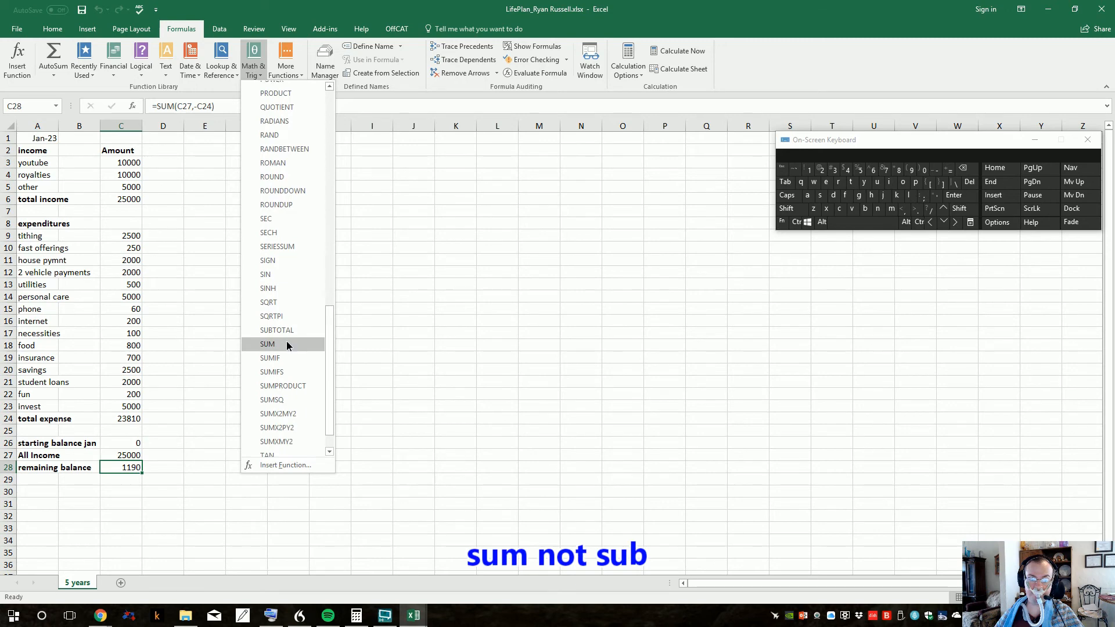
left_click(286, 343)
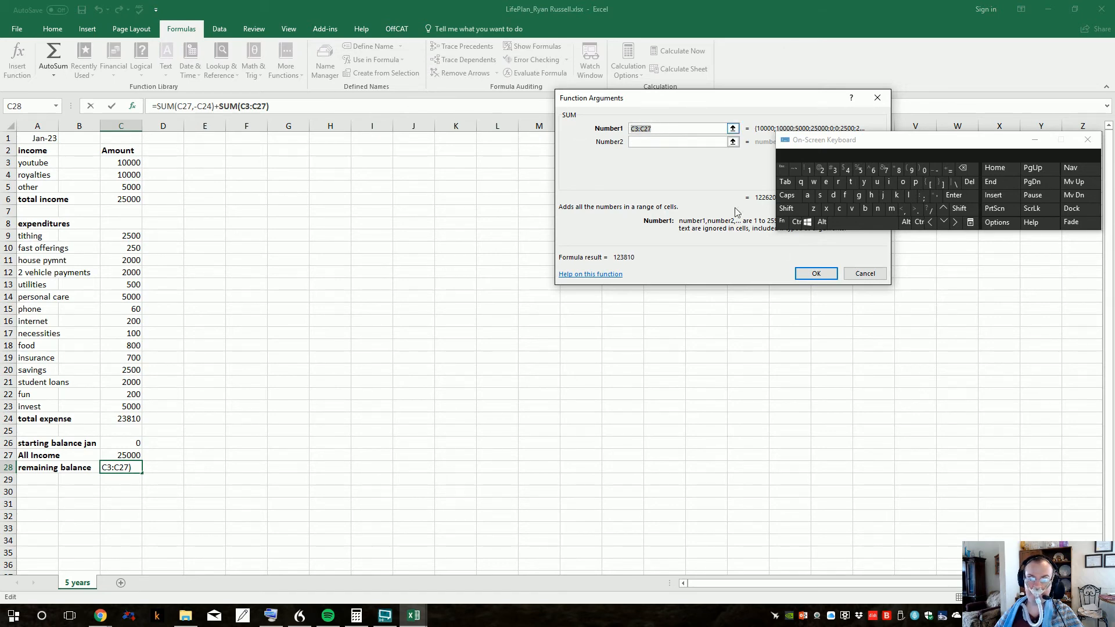
left_click(861, 273)
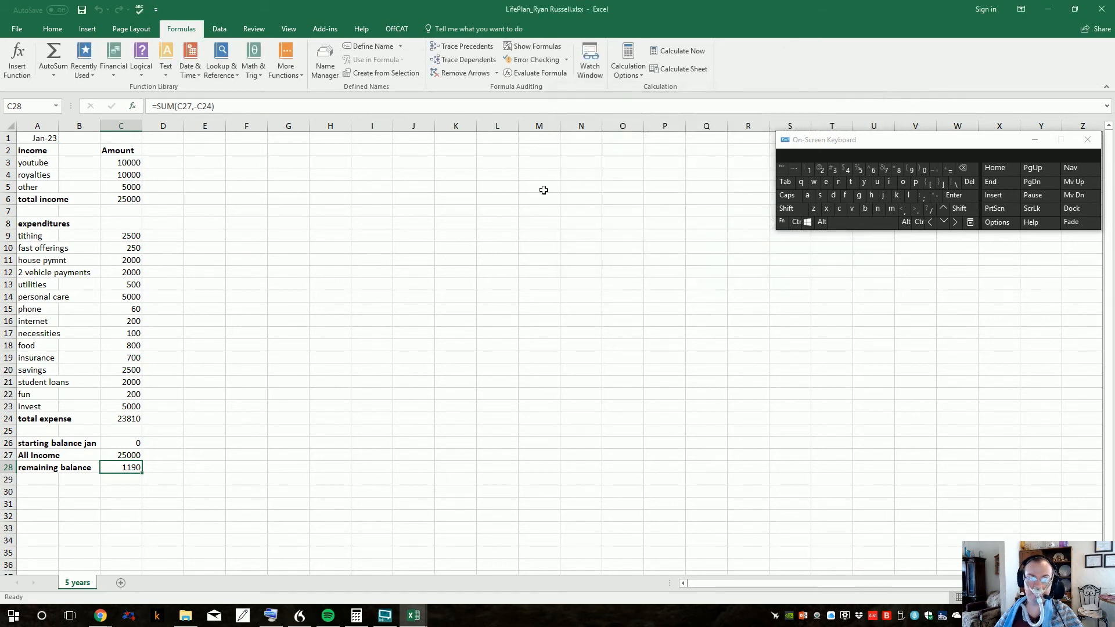
Step: Change the subtracted reference in the remaining balance formula to C23 and back to C24, keeping =SUM(C27,-C24) in C28
left_click(228, 102)
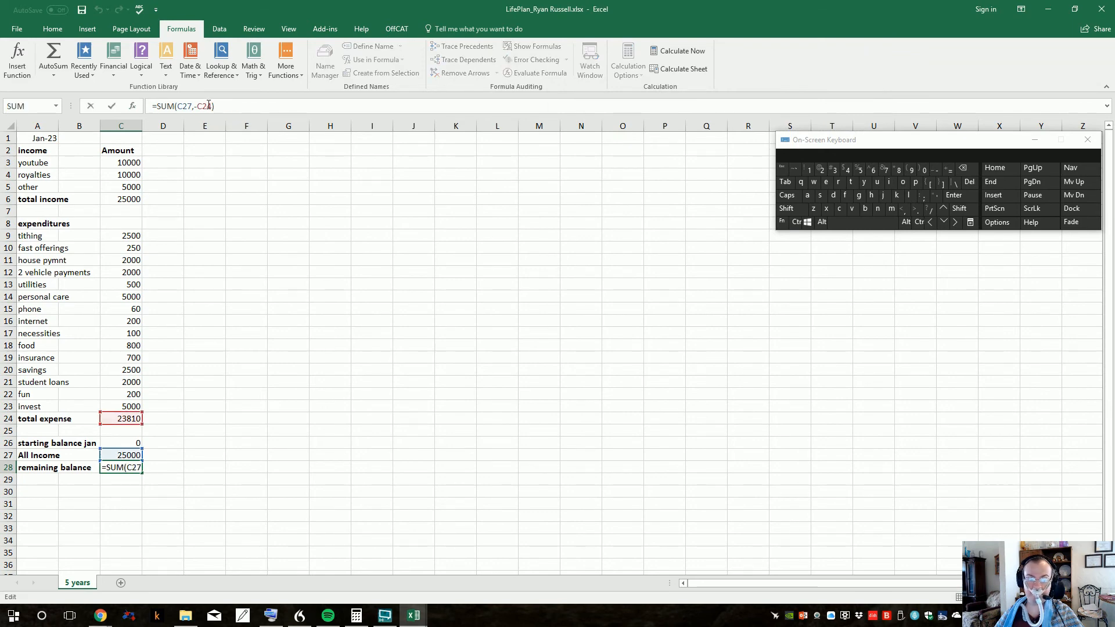
left_click_drag(208, 106, 212, 106)
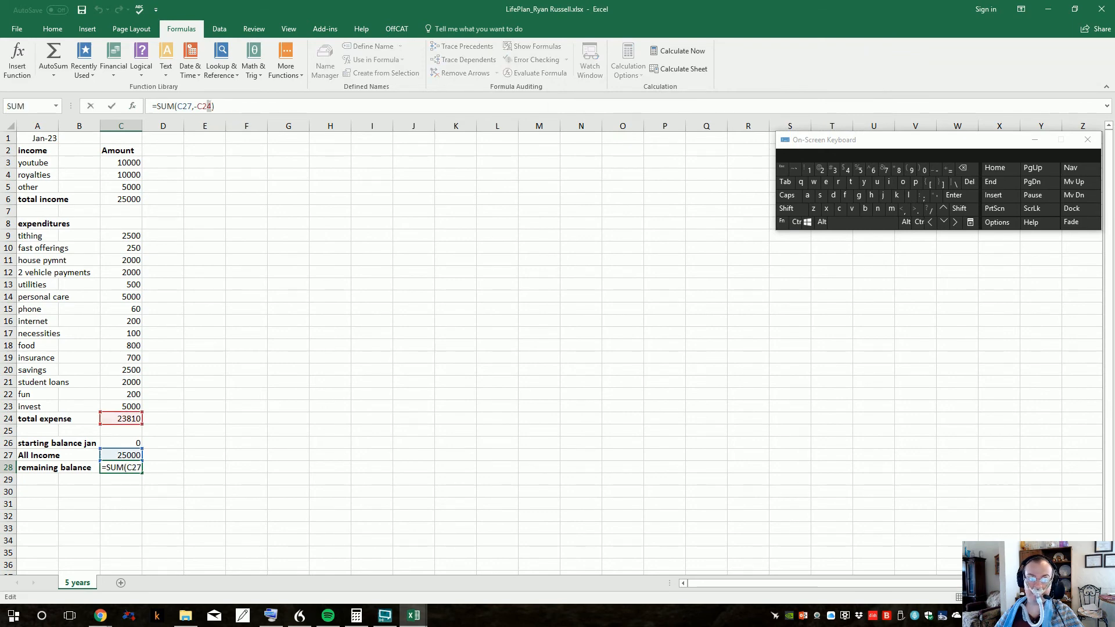
left_click(835, 173)
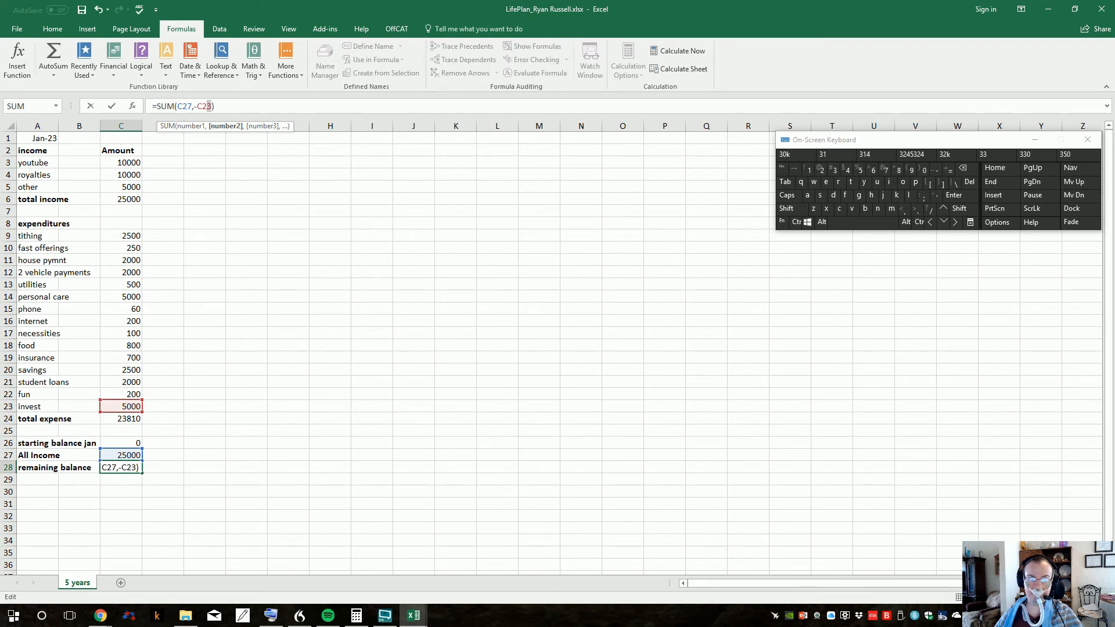
left_click(847, 169)
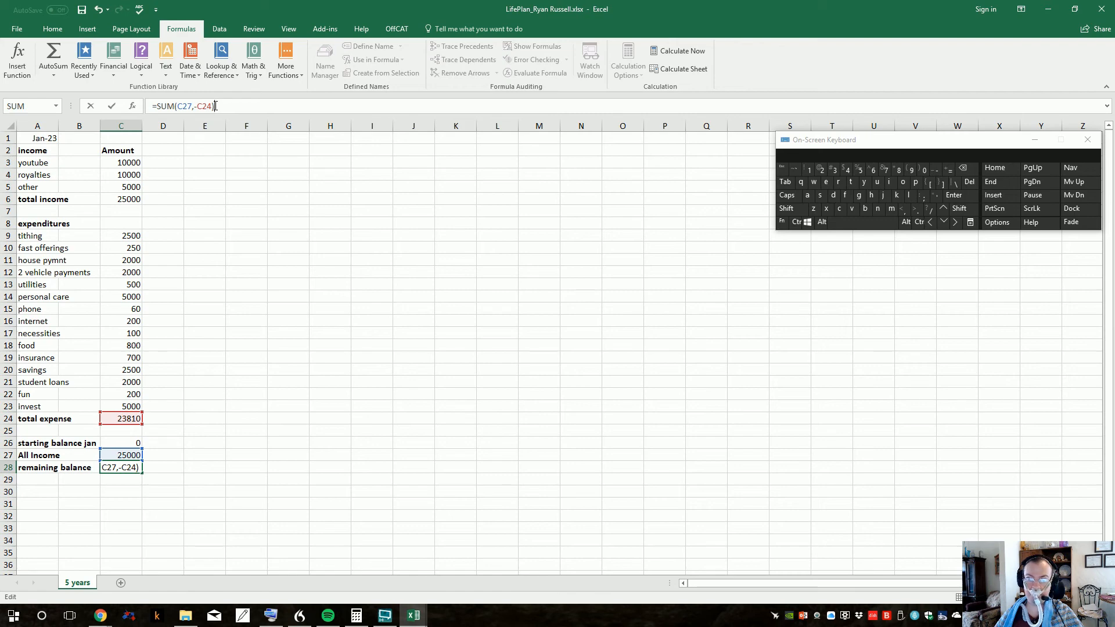
left_click(217, 147)
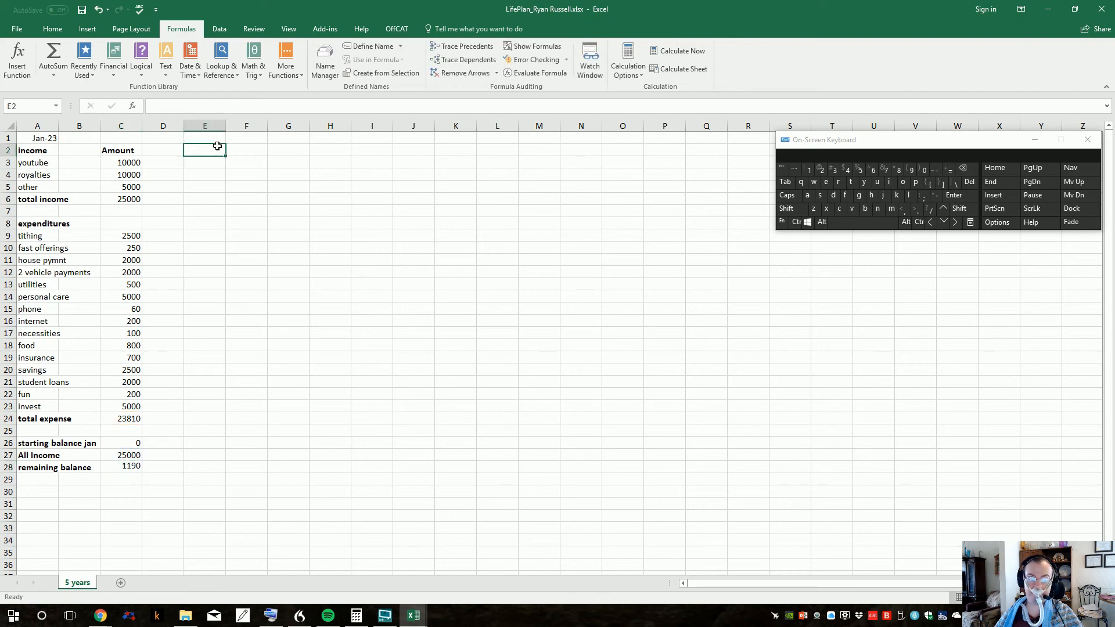
left_click(123, 467)
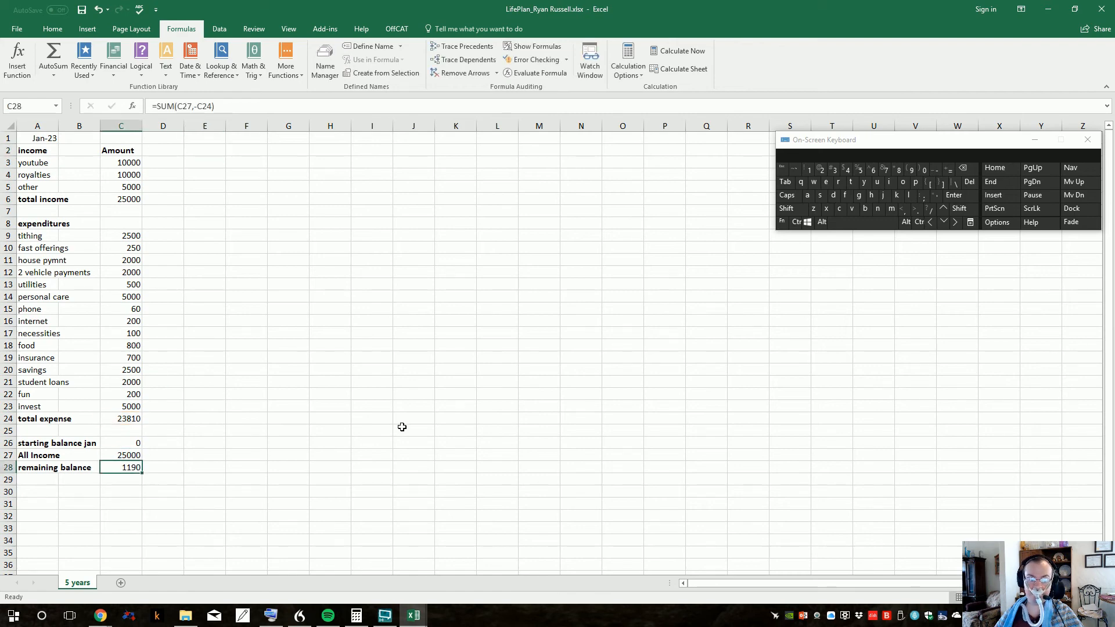